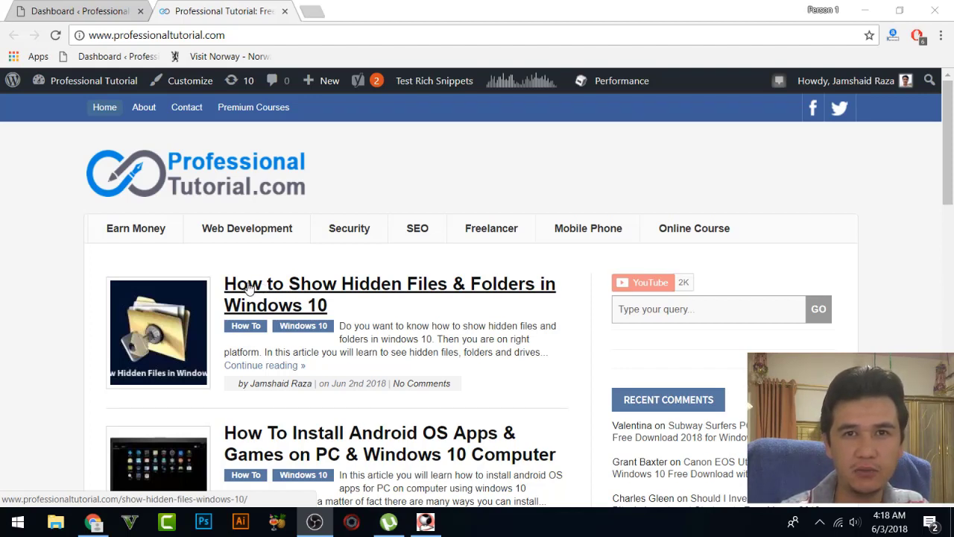
- Open the article "How to Show Hidden Files & Folders in Windows 10" and read down through its Step 1
click(293, 288)
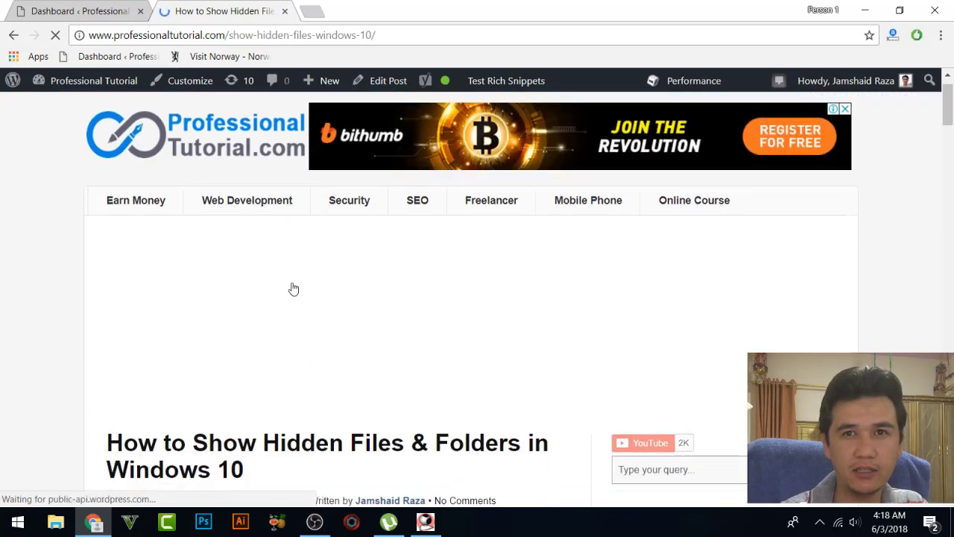
scroll(293, 289, down, 2)
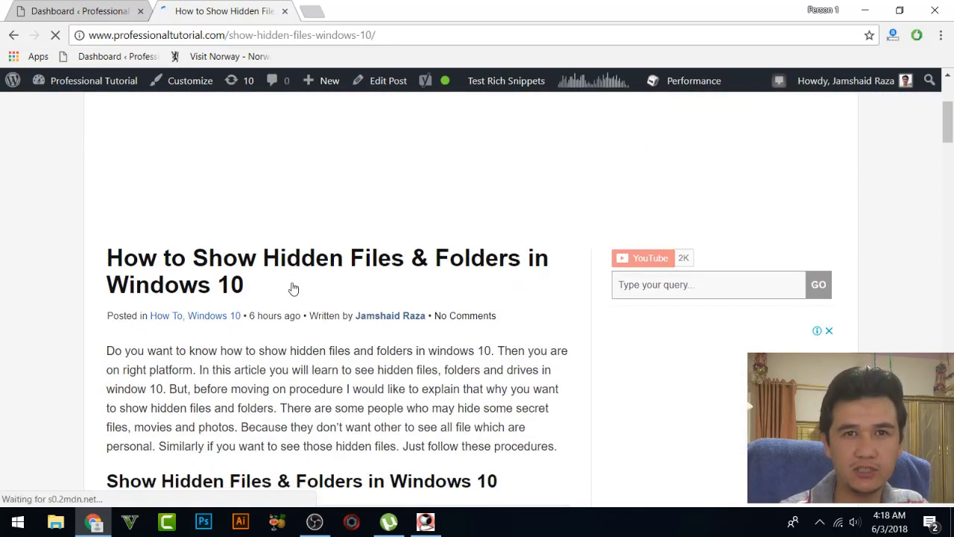
scroll(293, 289, down, 2)
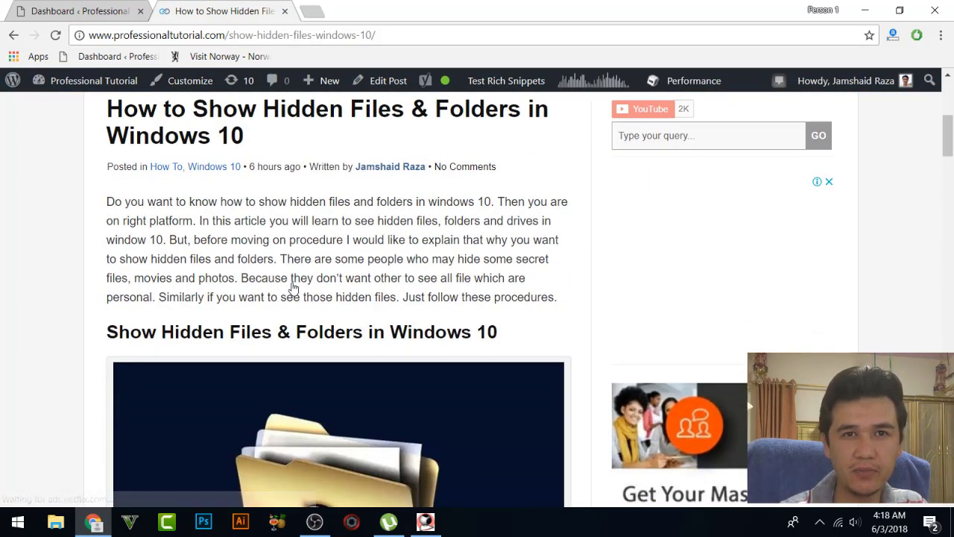
scroll(293, 288, down, 2)
scroll(292, 288, down, 6)
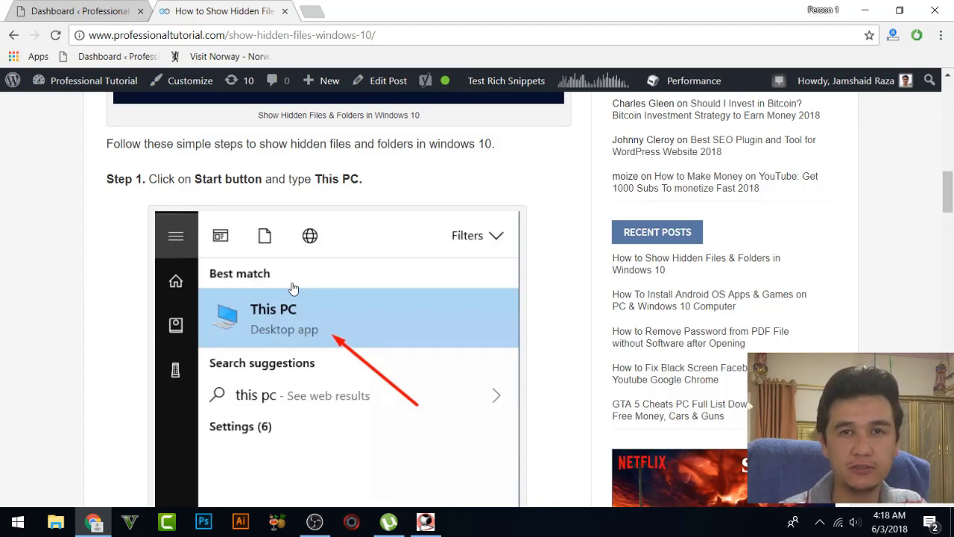
scroll(293, 288, down, 1)
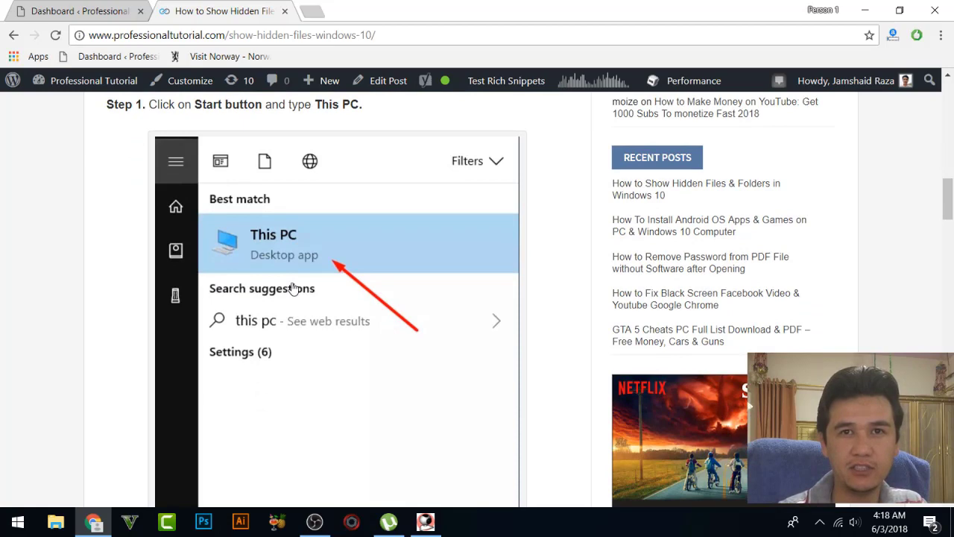
scroll(293, 289, down, 3)
scroll(544, 191, up, 2)
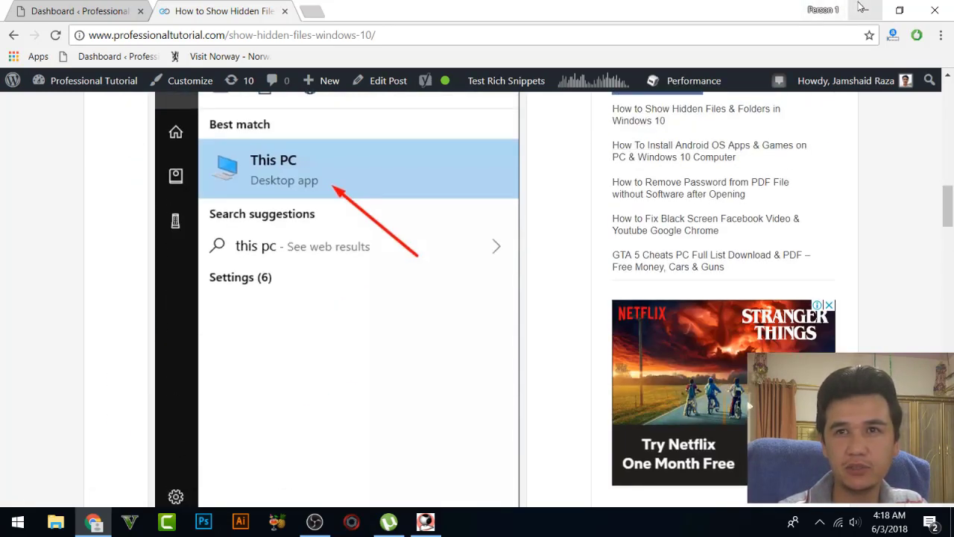
- Leave the browser for the desktop, search for "pc" and open This PC in a maximized window
click(862, 9)
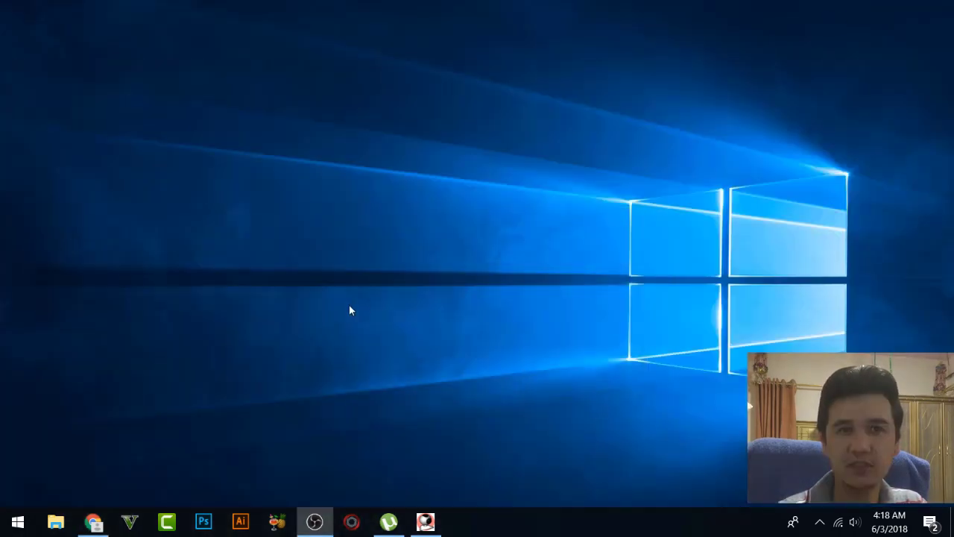
click(19, 521)
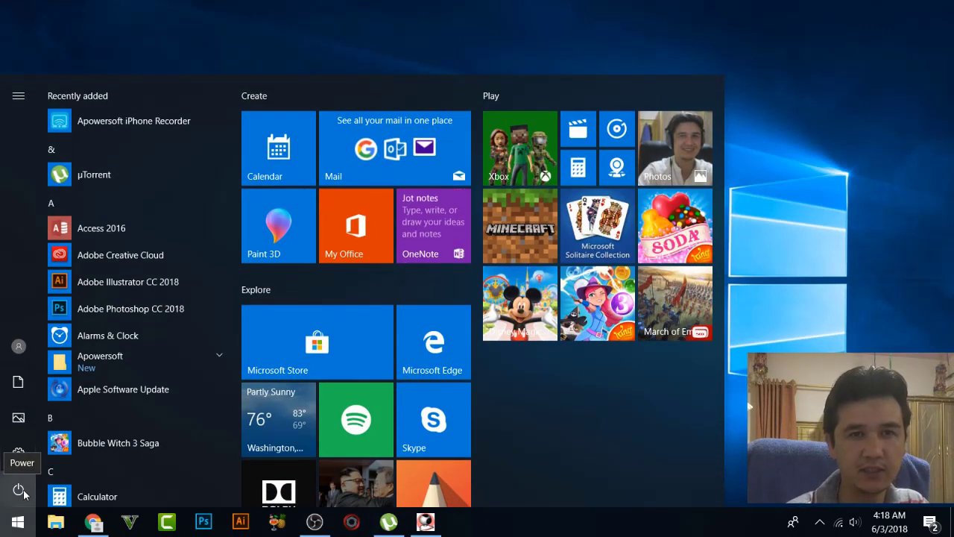
text(pc)
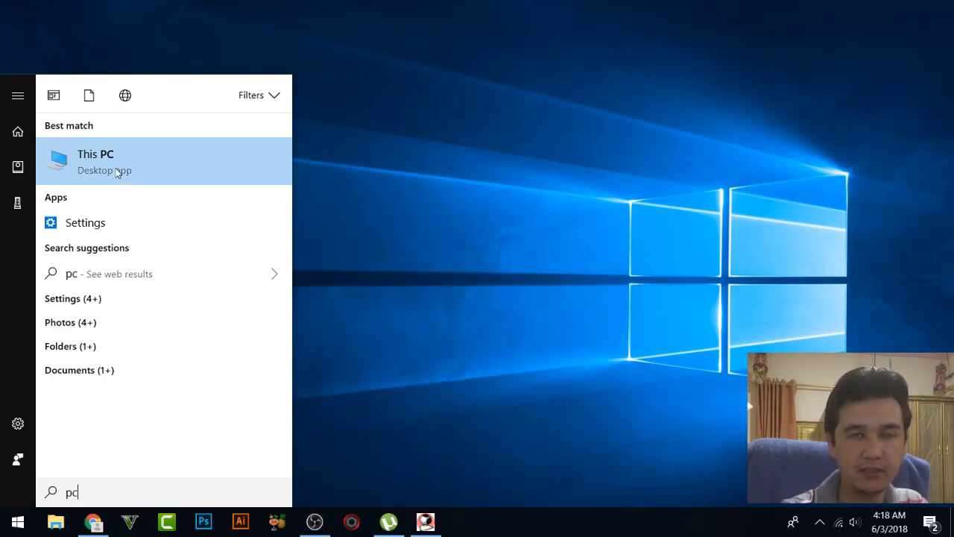
click(114, 167)
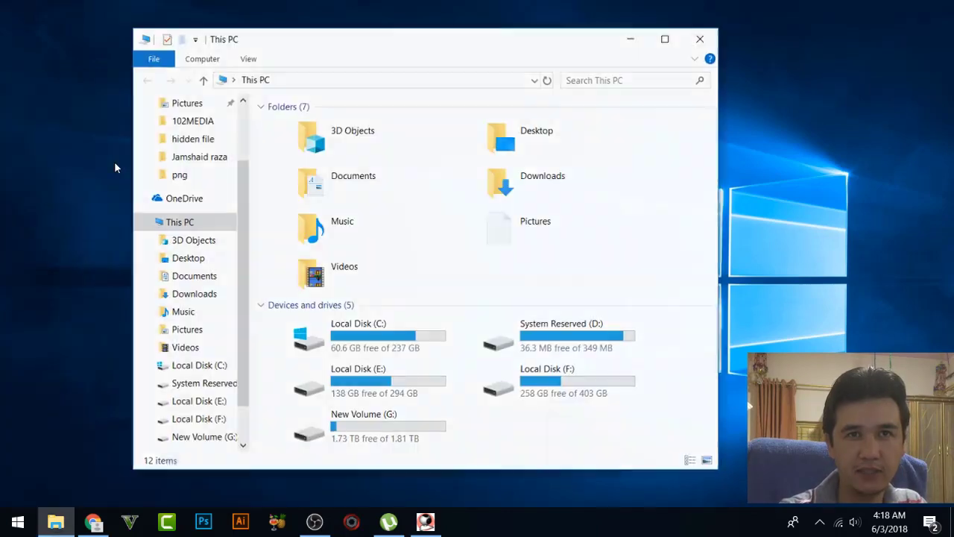
click(665, 38)
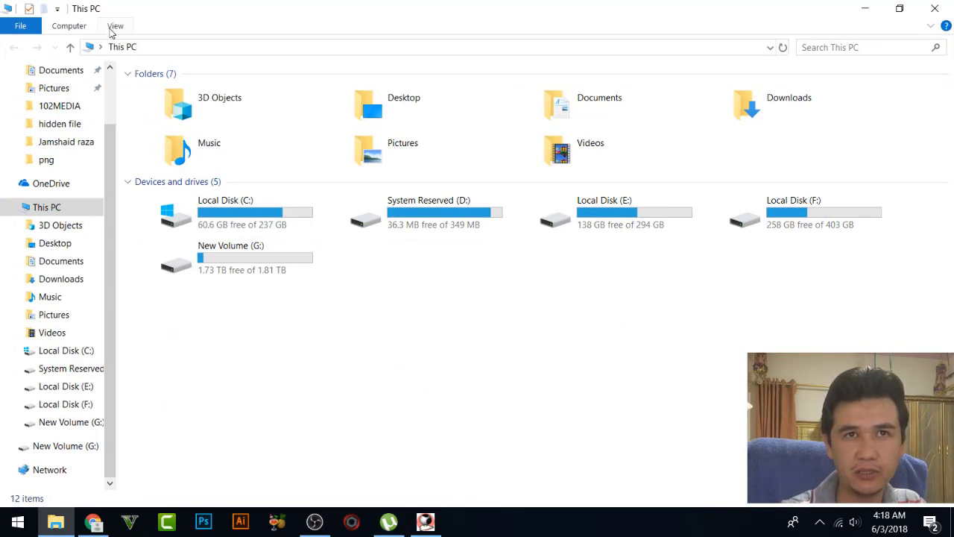
- Examine the hidden files and folders setting in the advanced settings of Folder Options, accept the dialog and return to the desktop
click(114, 26)
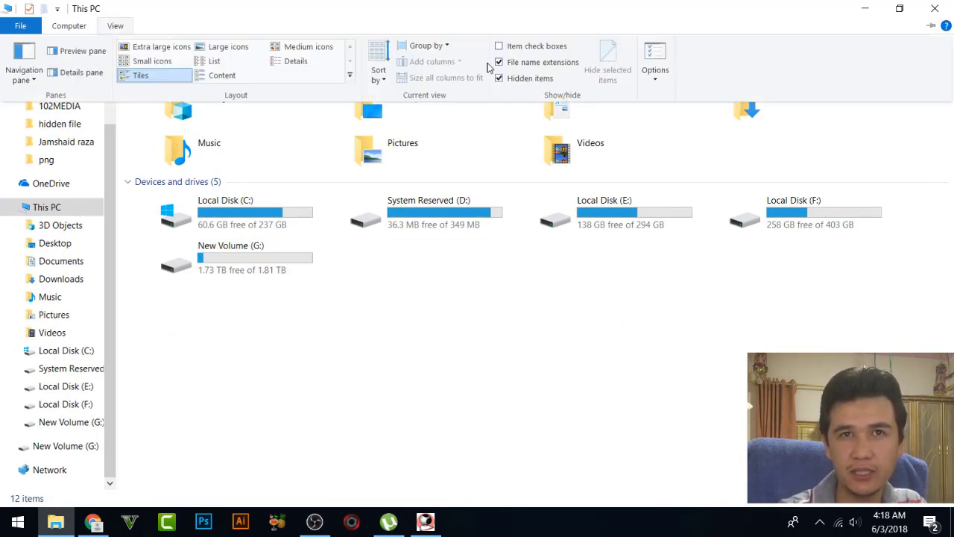
click(656, 78)
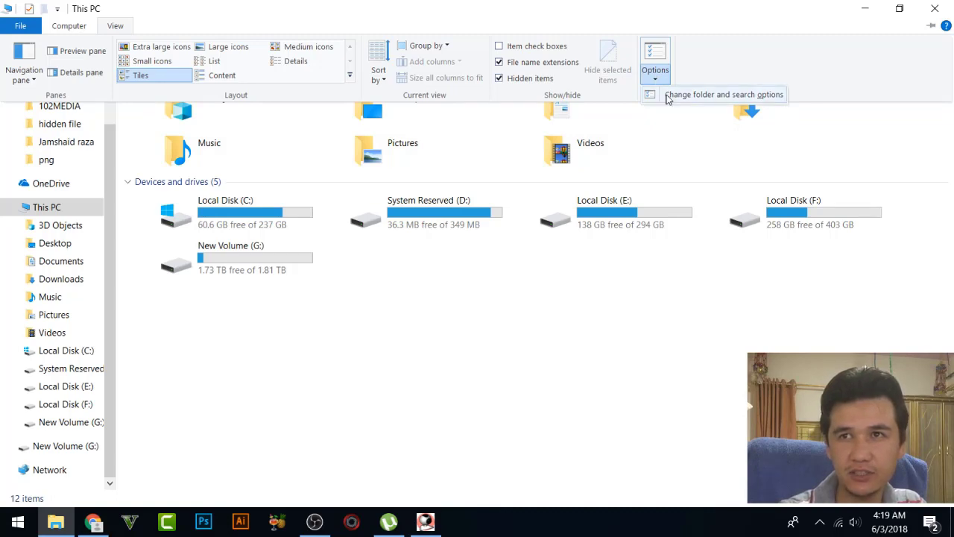
click(667, 96)
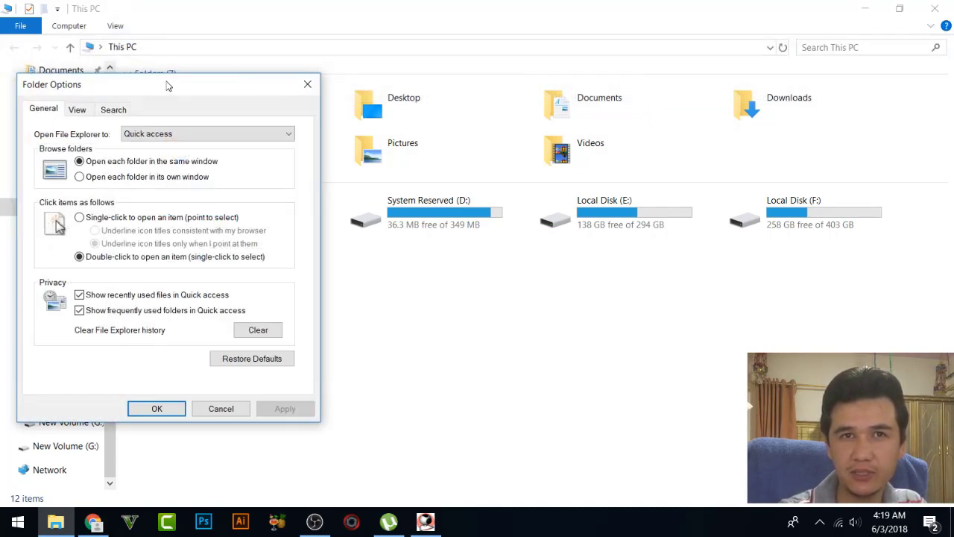
drag(146, 87, 420, 97)
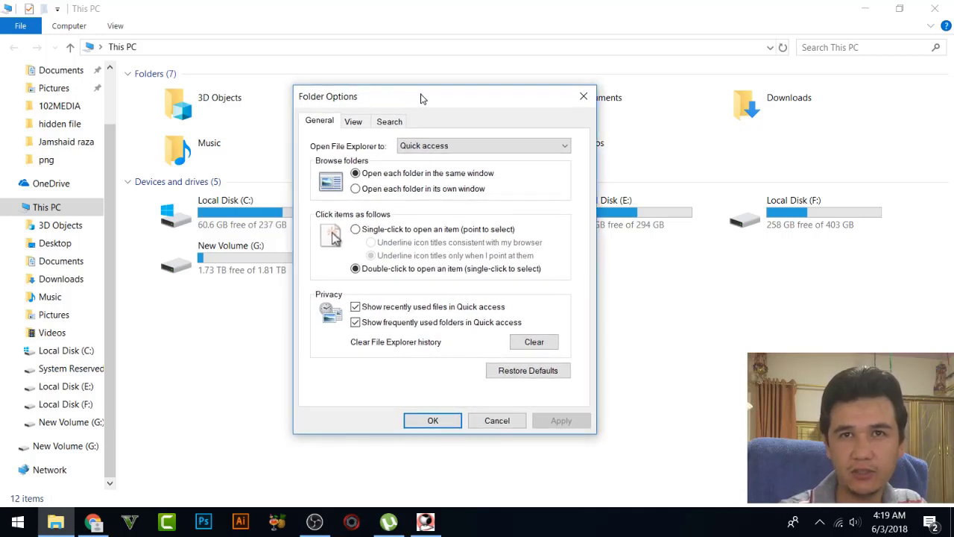
click(353, 125)
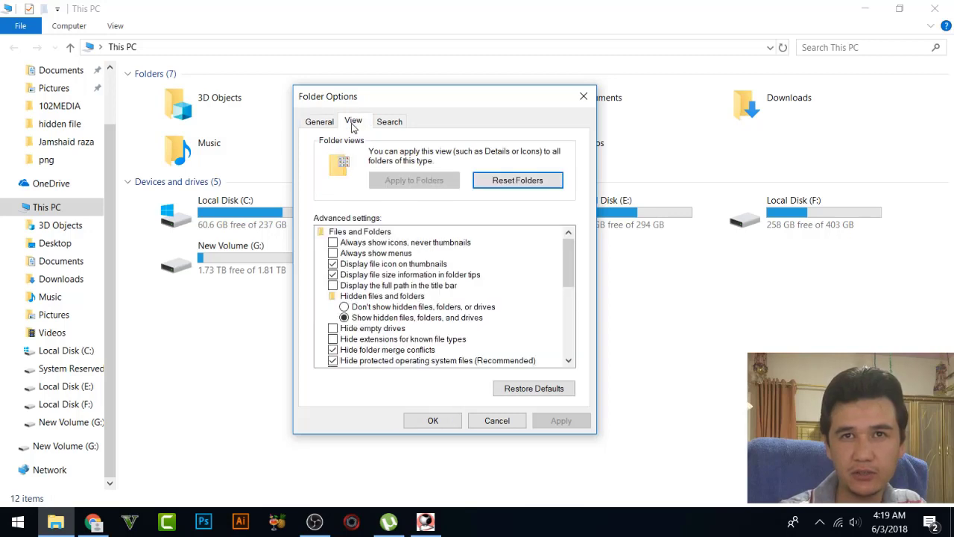
scroll(387, 261, down, 1)
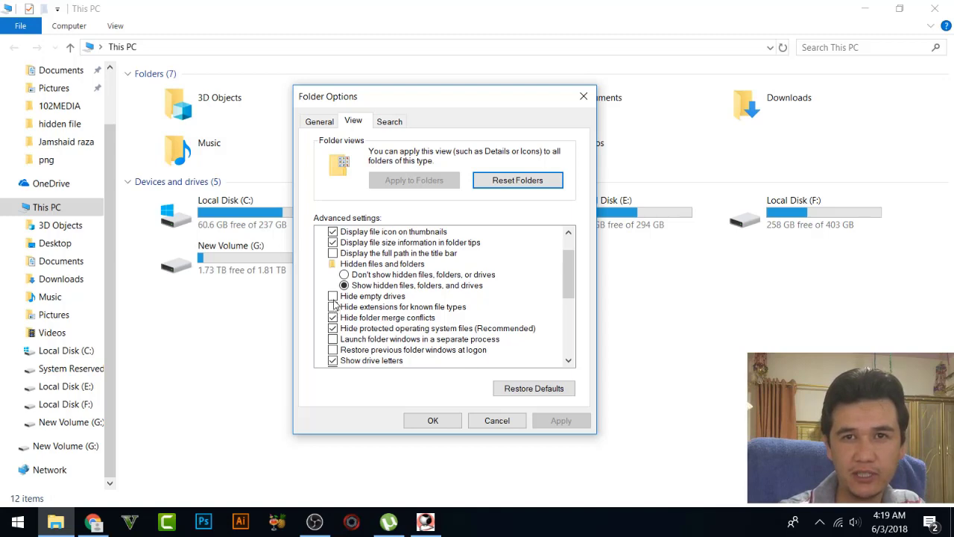
click(435, 421)
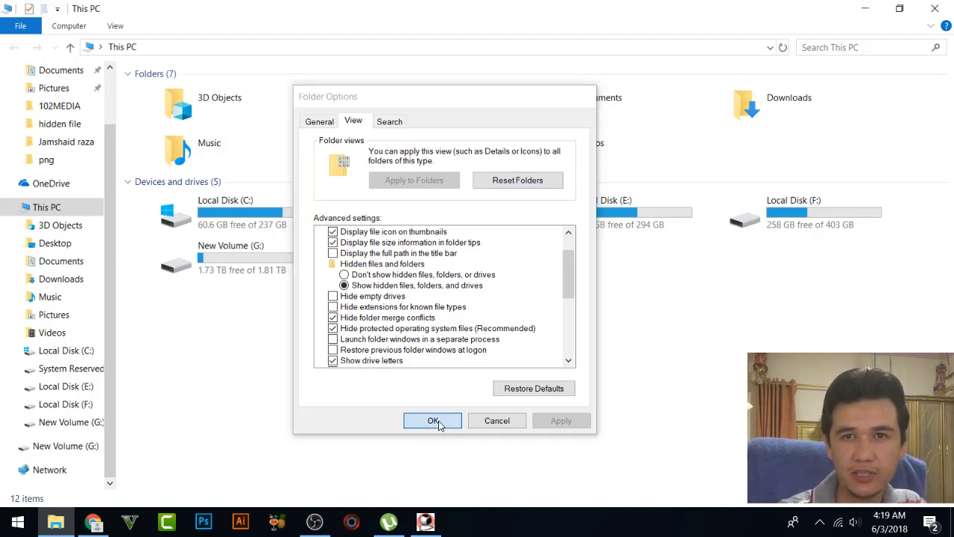
click(864, 9)
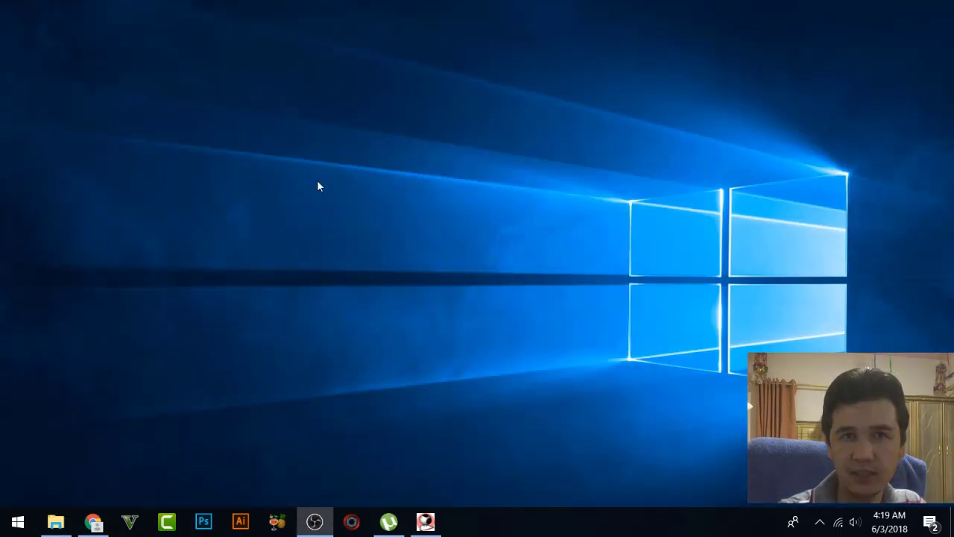
- Create a new text document on the desktop named "hide the file.txt"
right_click(316, 183)
mouse_move(411, 311)
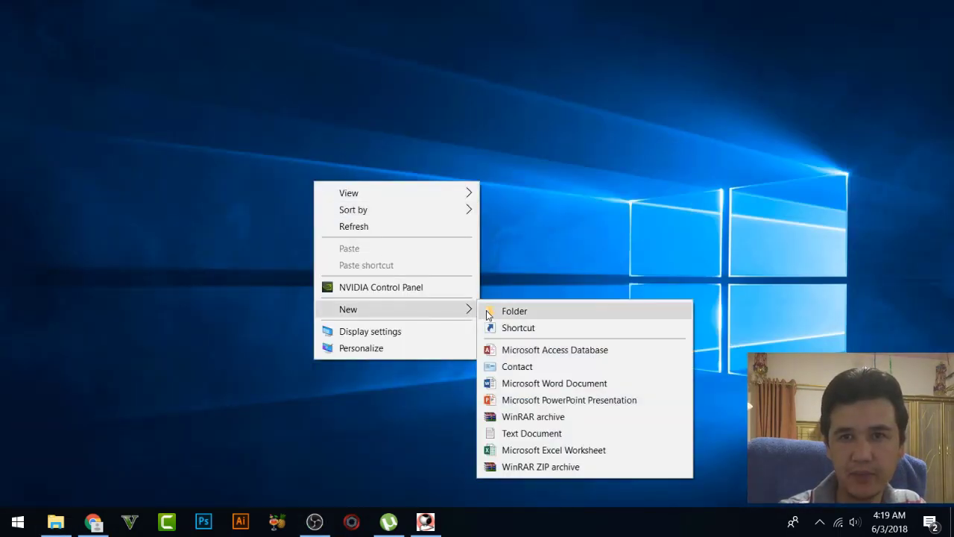
click(555, 433)
text(hid)
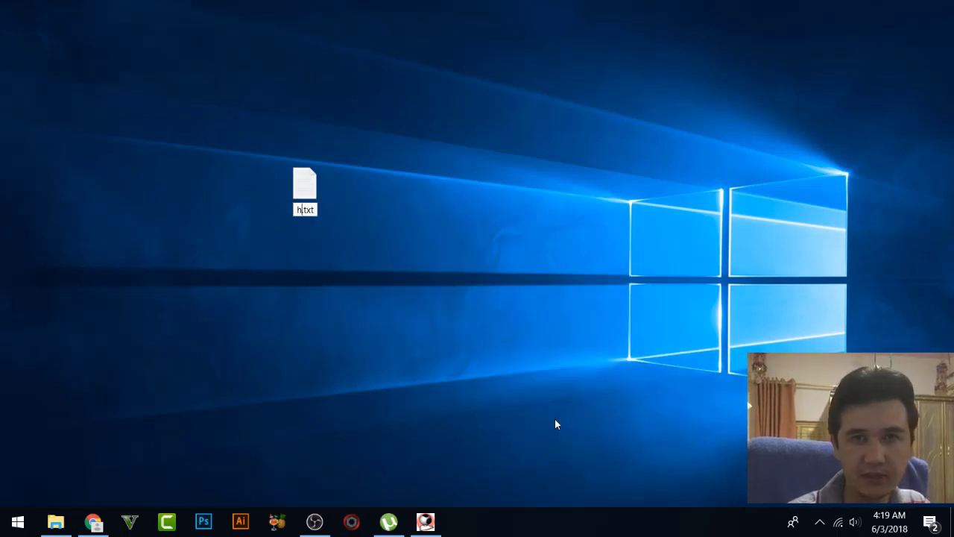
text(e t)
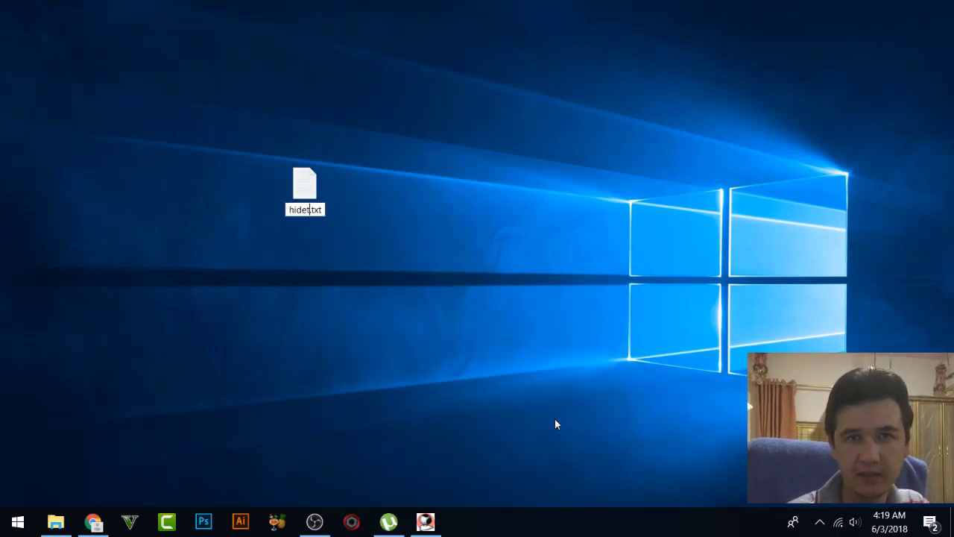
text(he file)
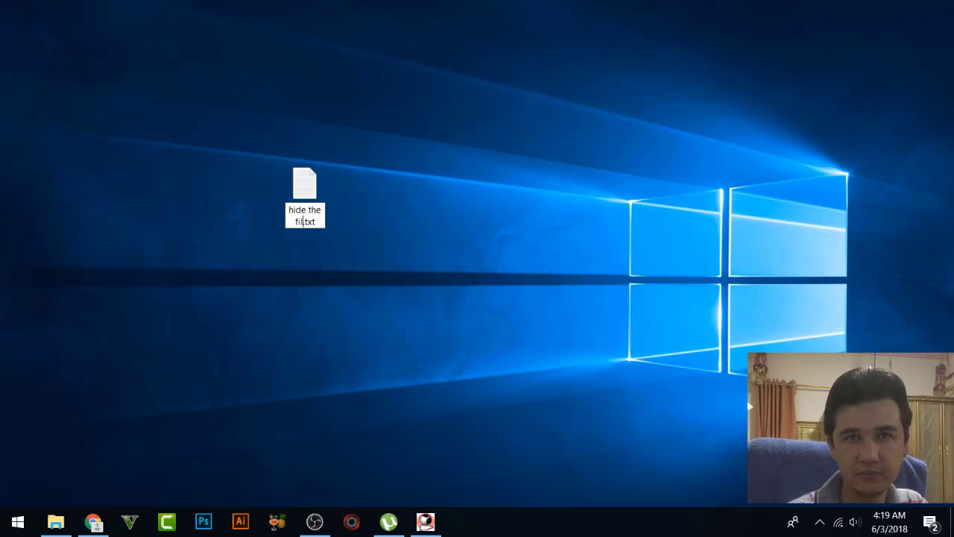
key(Return)
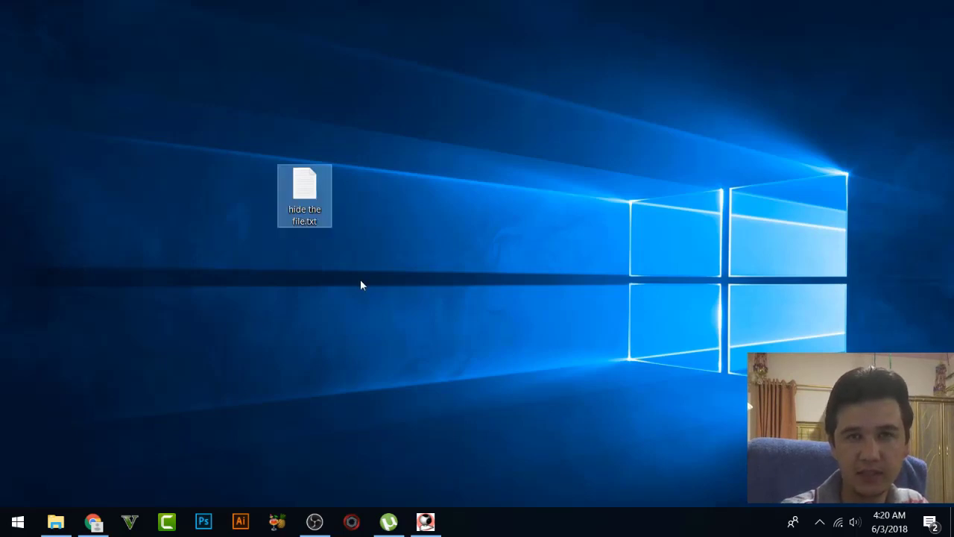
- Turn on the Hidden attribute in the properties of "hide the file.txt" and apply it
right_click(292, 209)
click(395, 495)
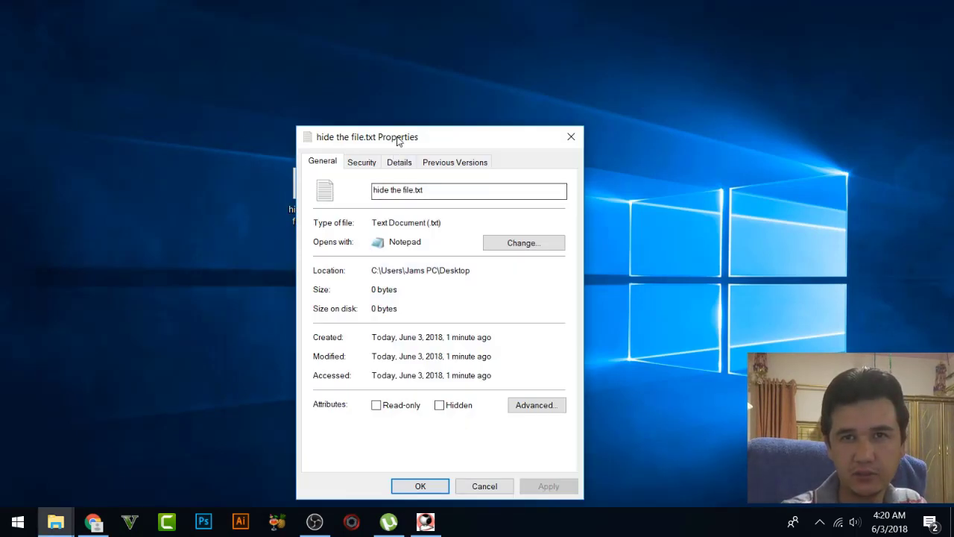
drag(395, 137, 465, 65)
click(510, 333)
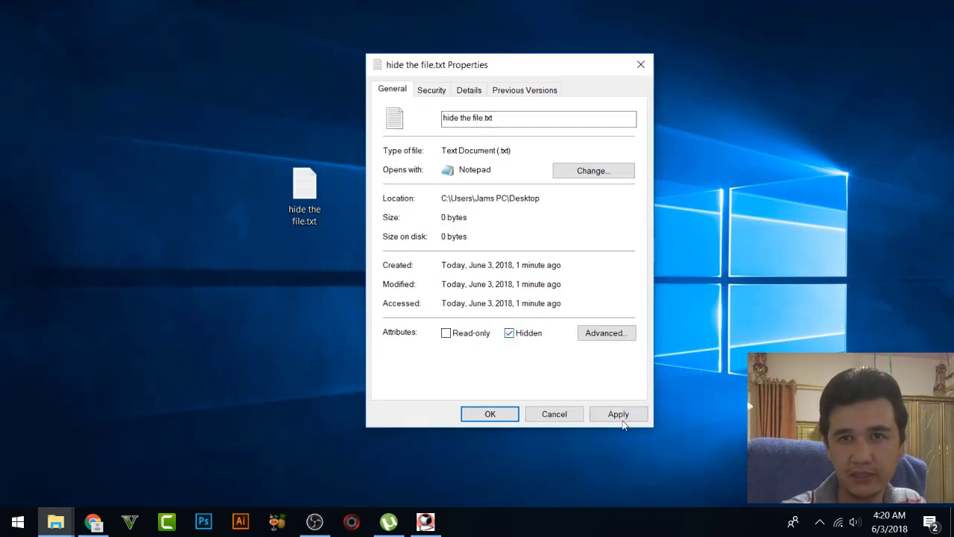
click(618, 414)
click(488, 414)
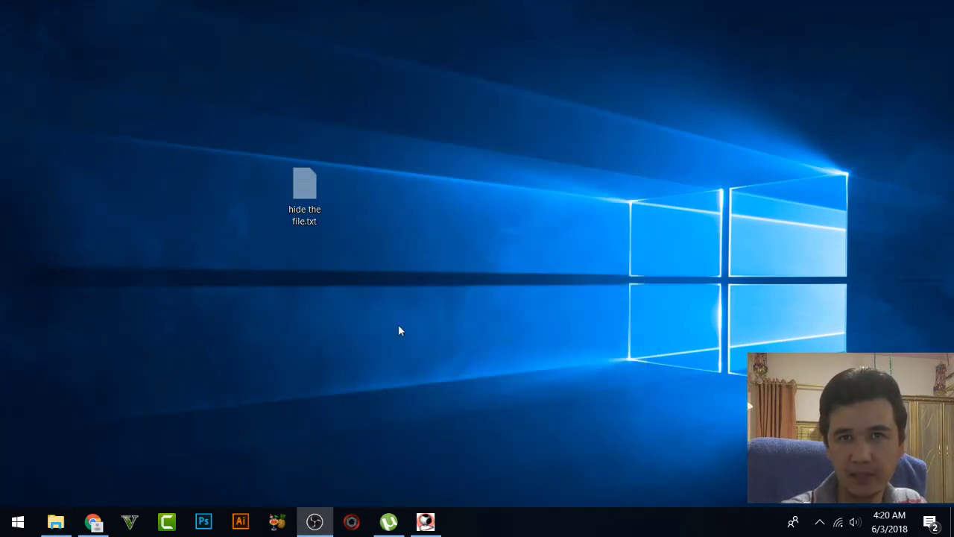
- Refresh the desktop and select "hide the file.txt" to check how it is displayed
right_click(398, 330)
click(446, 176)
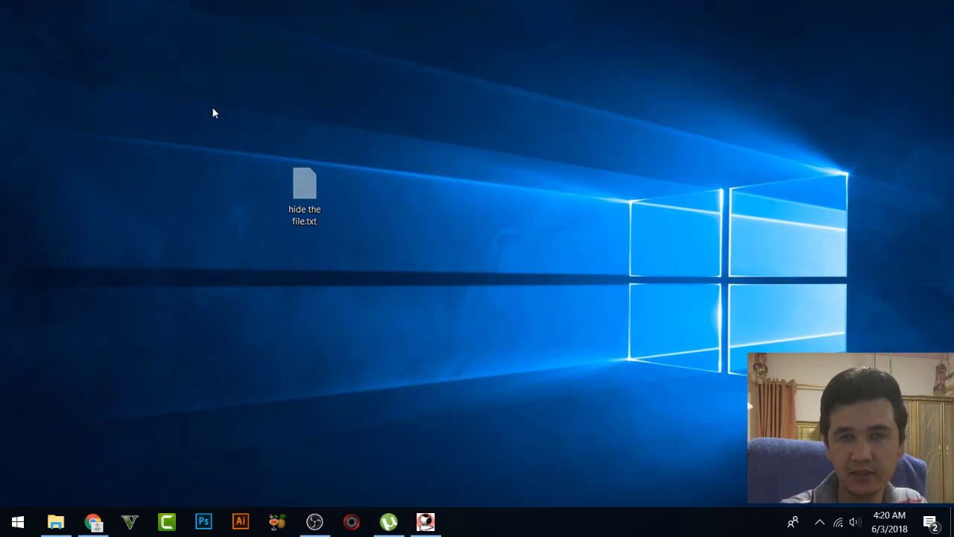
drag(203, 95, 392, 279)
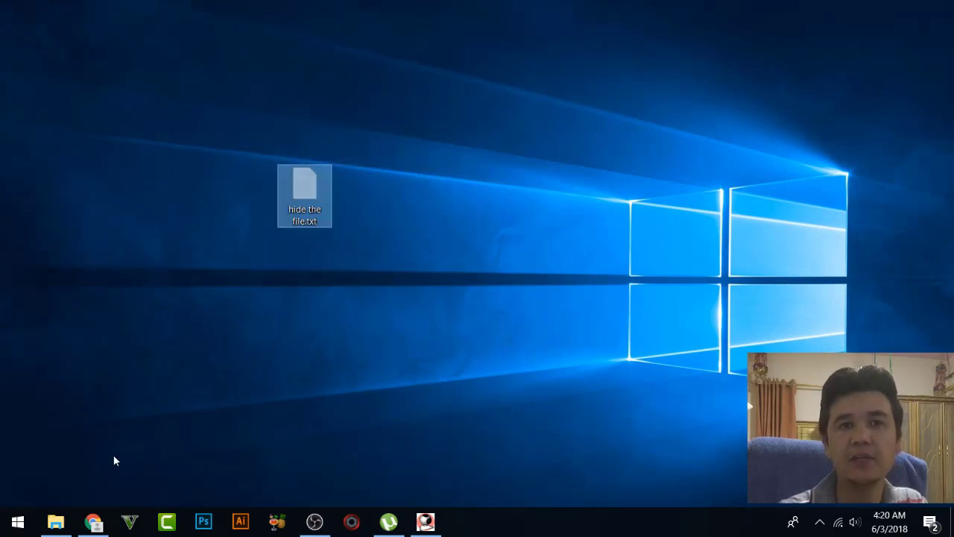
- Return to This PC and set Folder Options to "Don't show hidden files, folders, or drives"
click(56, 522)
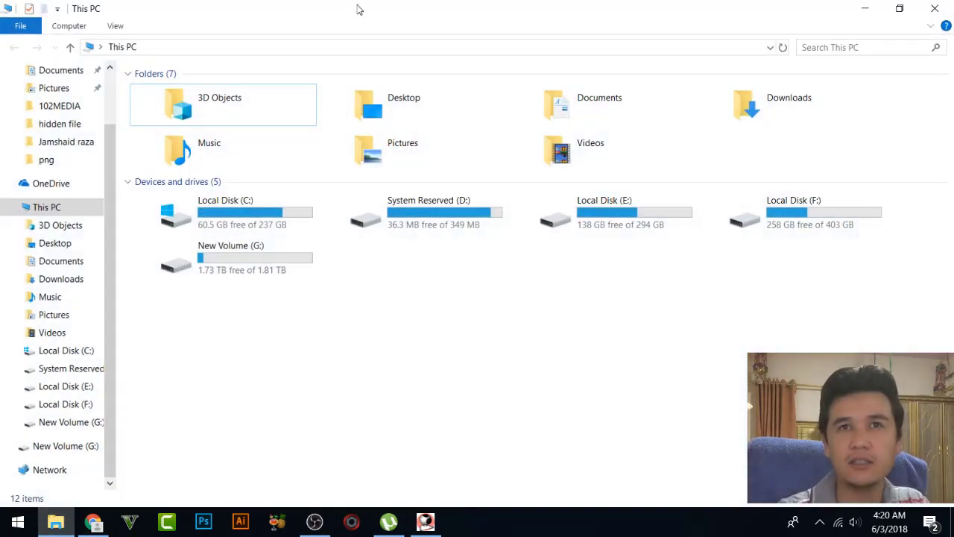
click(119, 25)
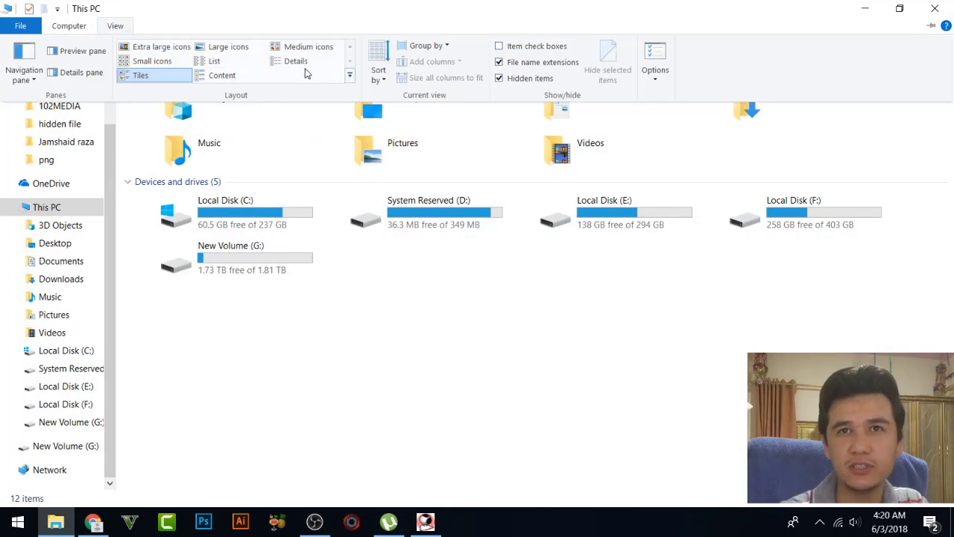
click(646, 68)
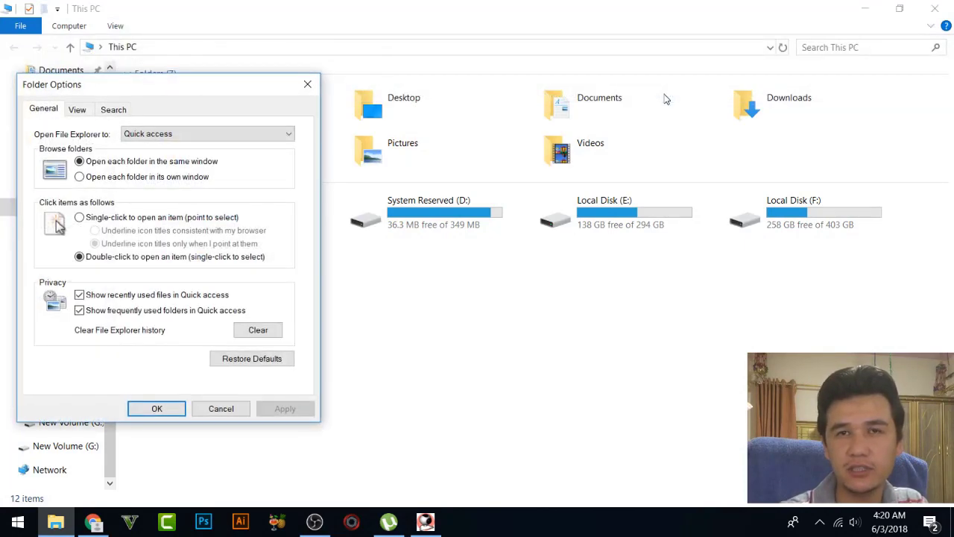
click(76, 112)
drag(116, 93, 378, 87)
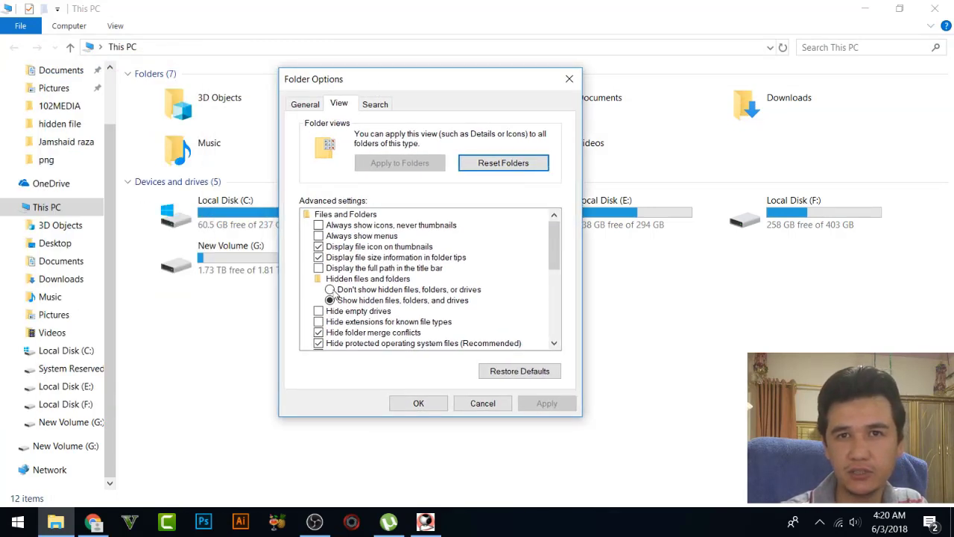
click(331, 290)
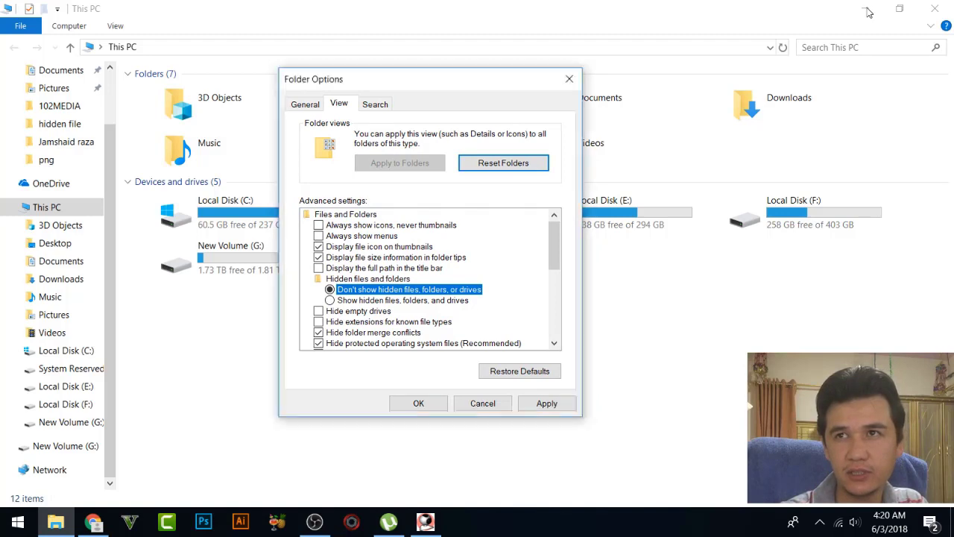
click(425, 404)
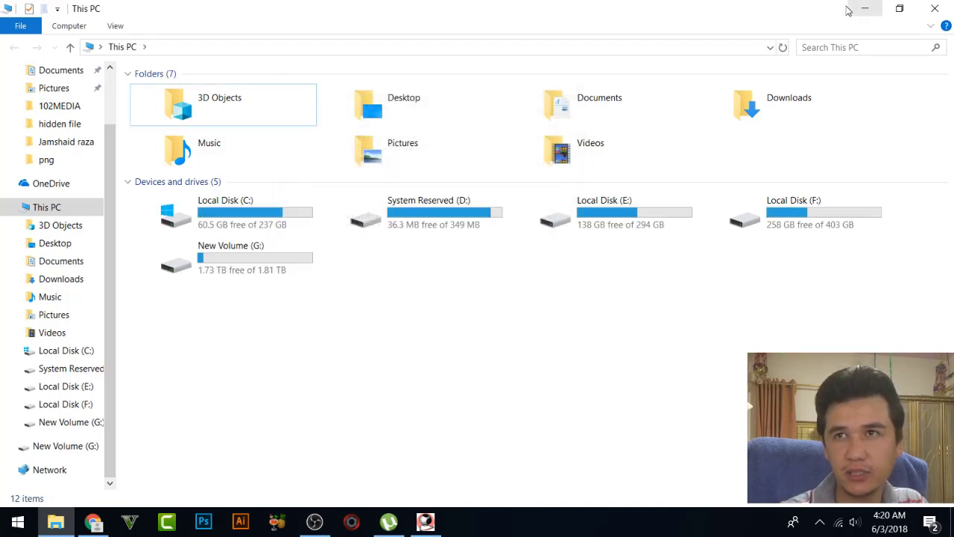
- Return to the desktop and refresh it to check whether "hide the file.txt" is displayed
click(865, 9)
right_click(433, 164)
click(474, 208)
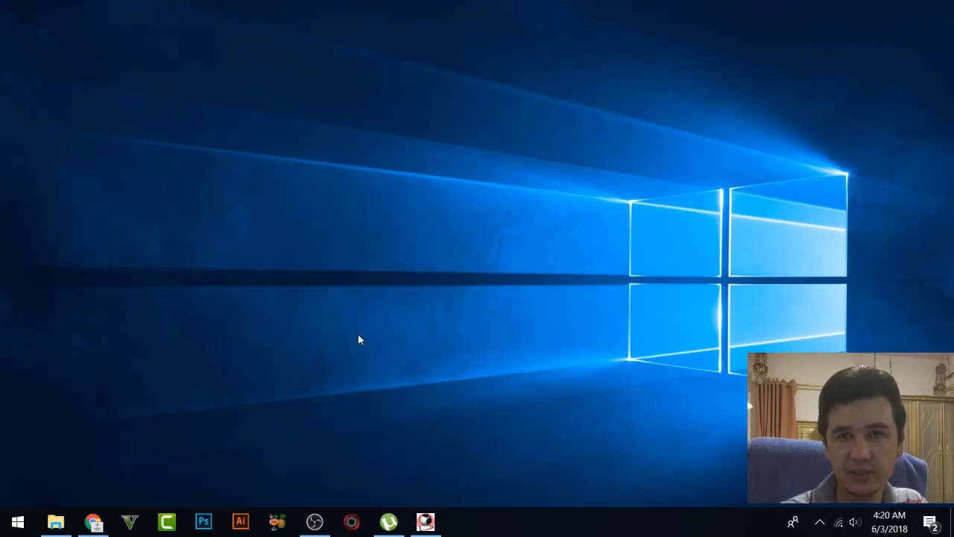
- Reopen This PC, set Folder Options to "Show hidden files, folders, and drives", and apply the change
click(56, 521)
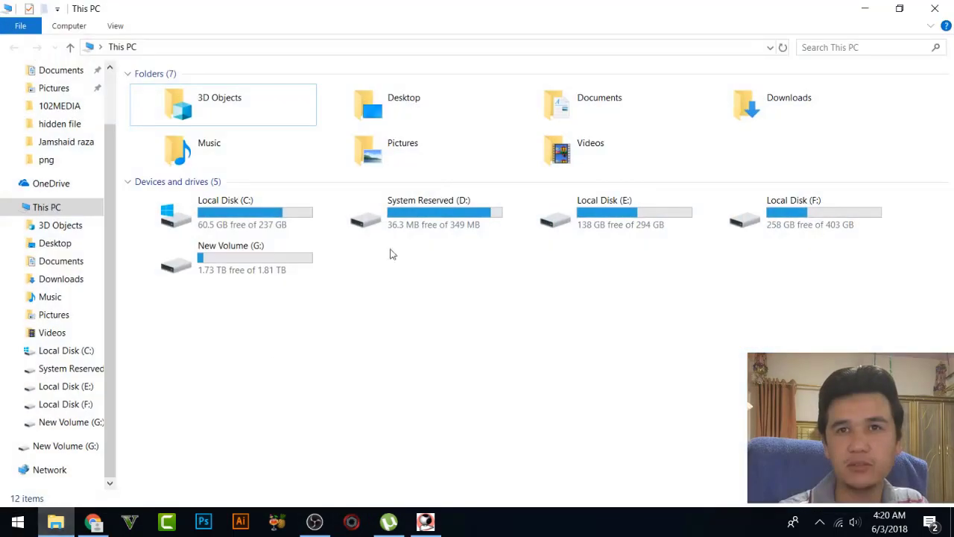
click(127, 26)
click(645, 66)
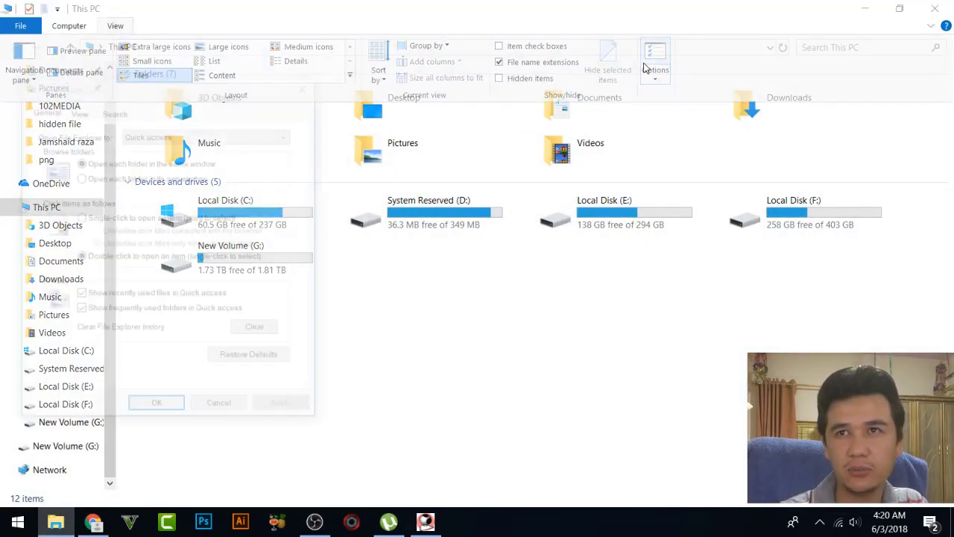
drag(150, 87, 502, 96)
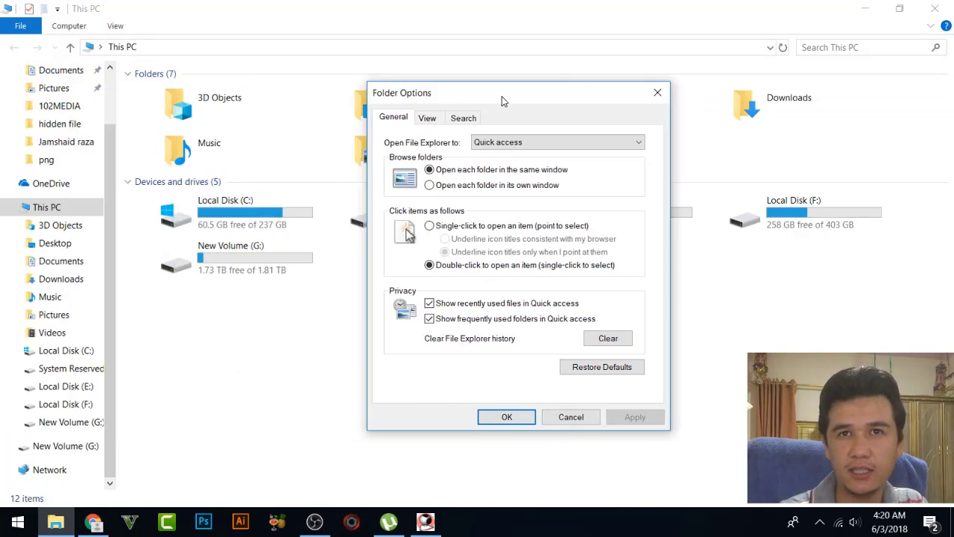
click(428, 118)
click(418, 314)
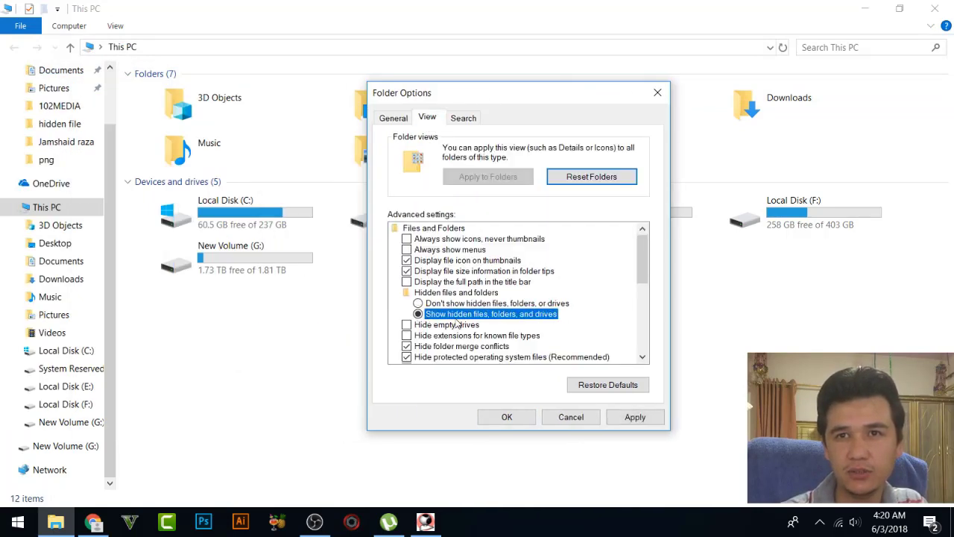
click(632, 419)
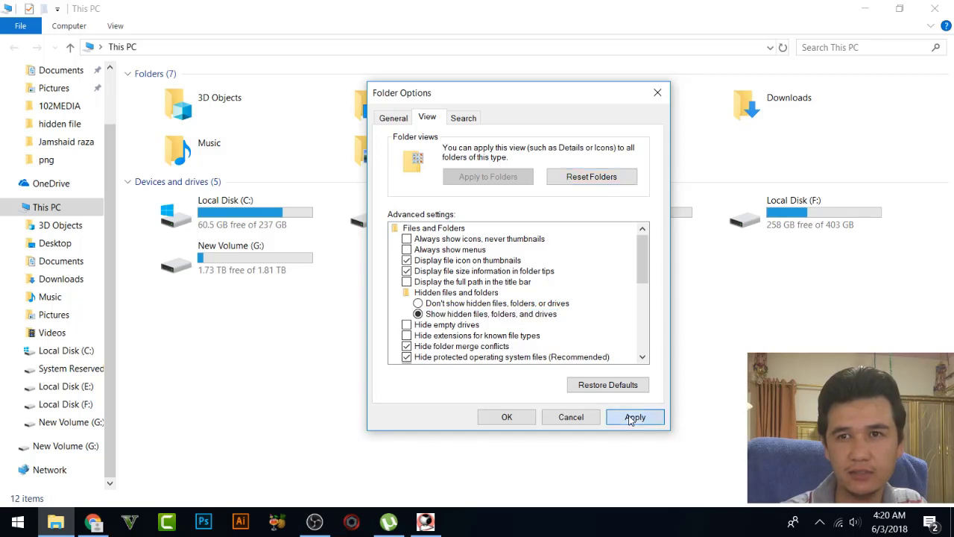
click(507, 416)
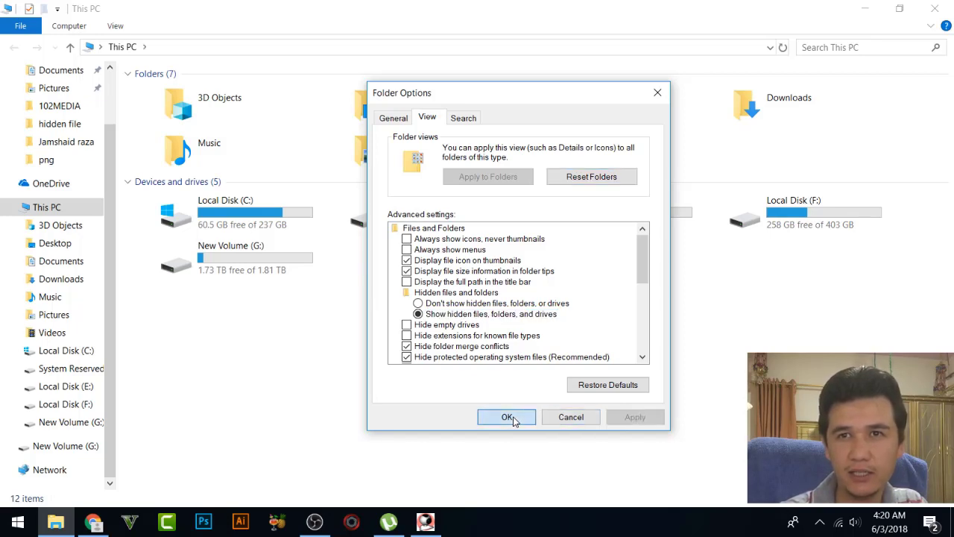
- Return to the desktop and move "hide the file.txt" to the middle of the desktop
click(866, 9)
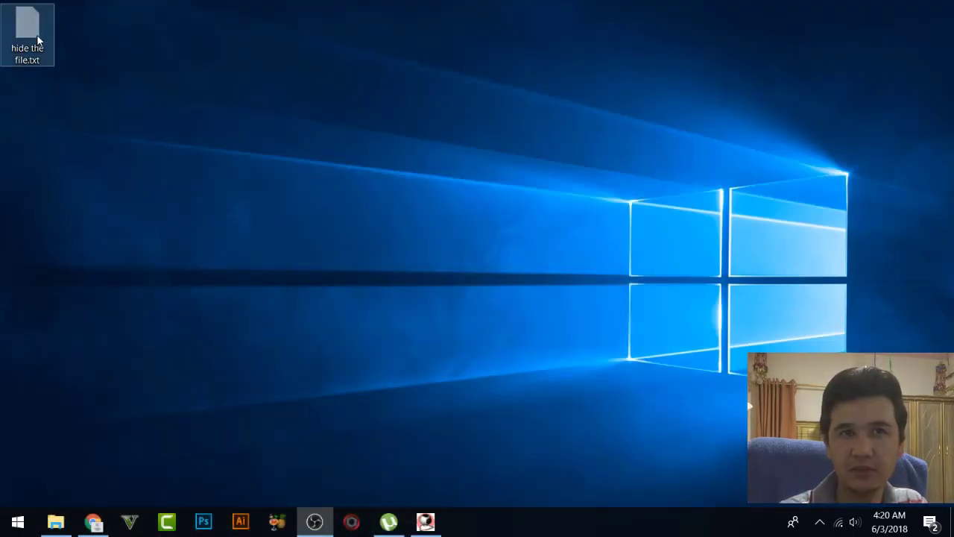
drag(36, 33, 427, 270)
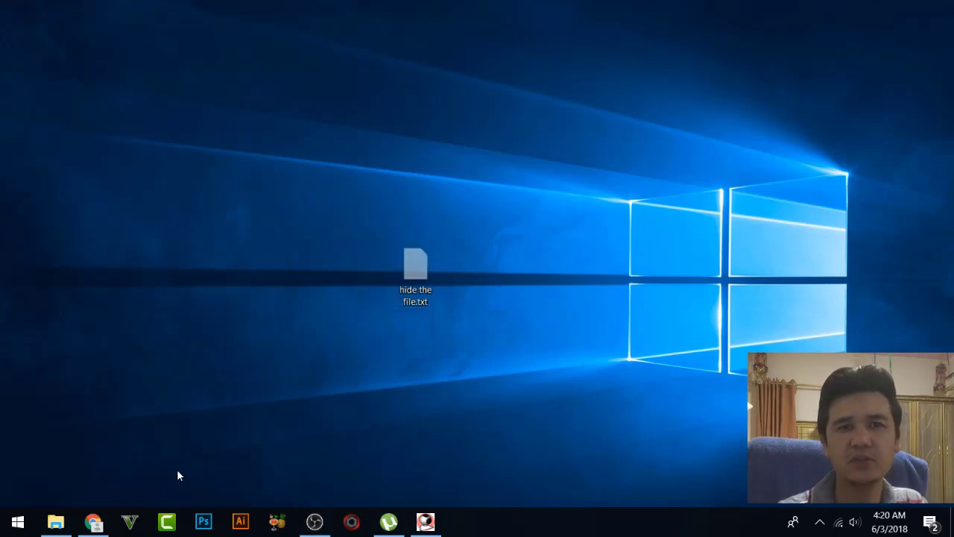
- Switch to Chrome and review the steps in the article on showing hidden files and folders in Windows 10
click(94, 522)
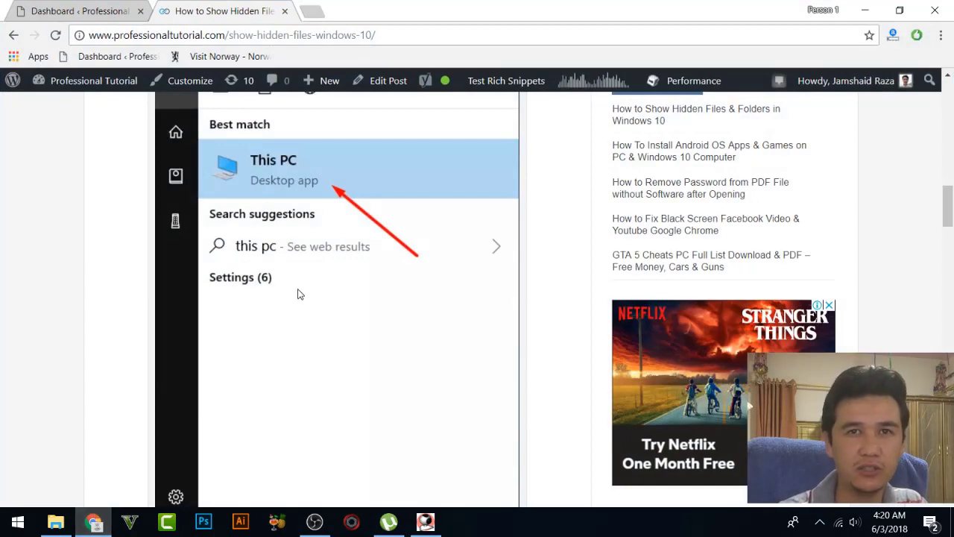
scroll(298, 294, up, 3)
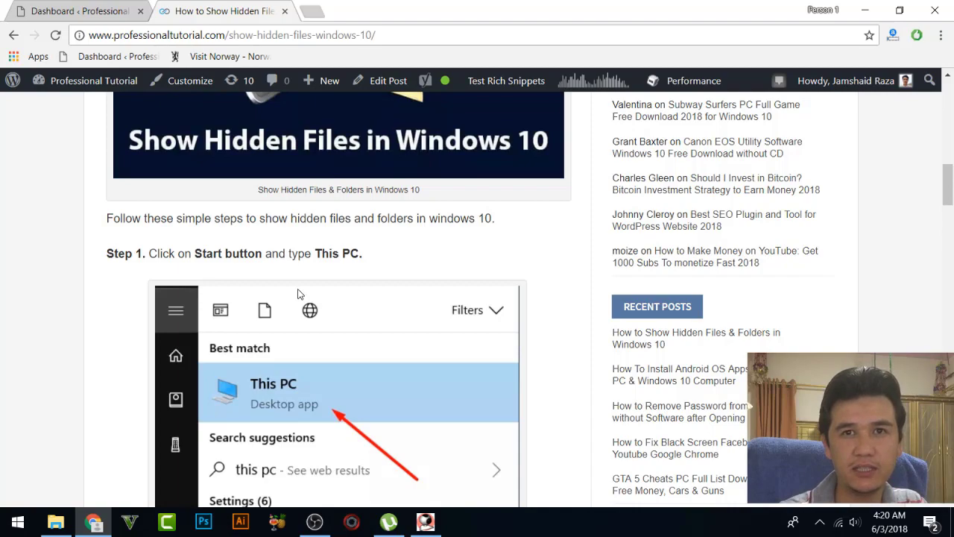
scroll(297, 293, up, 3)
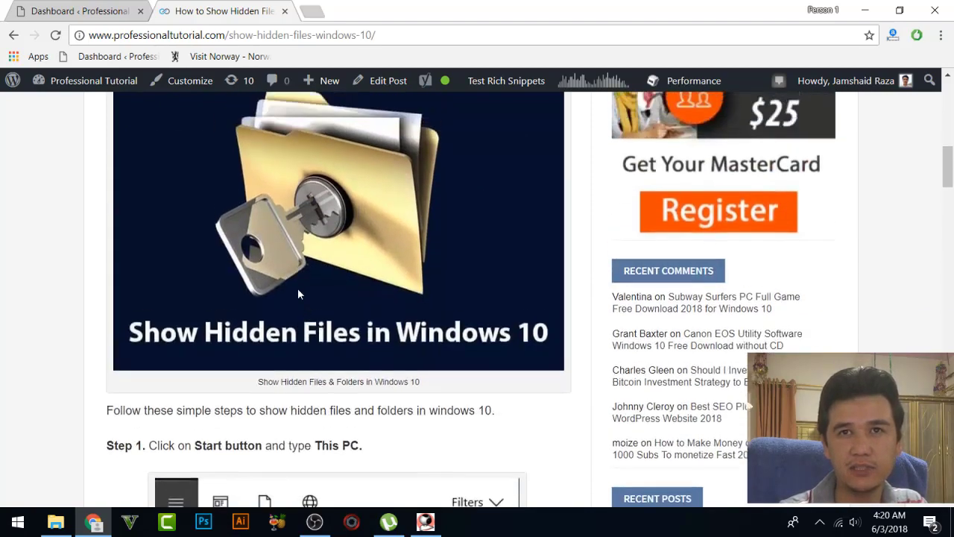
scroll(297, 288, down, 11)
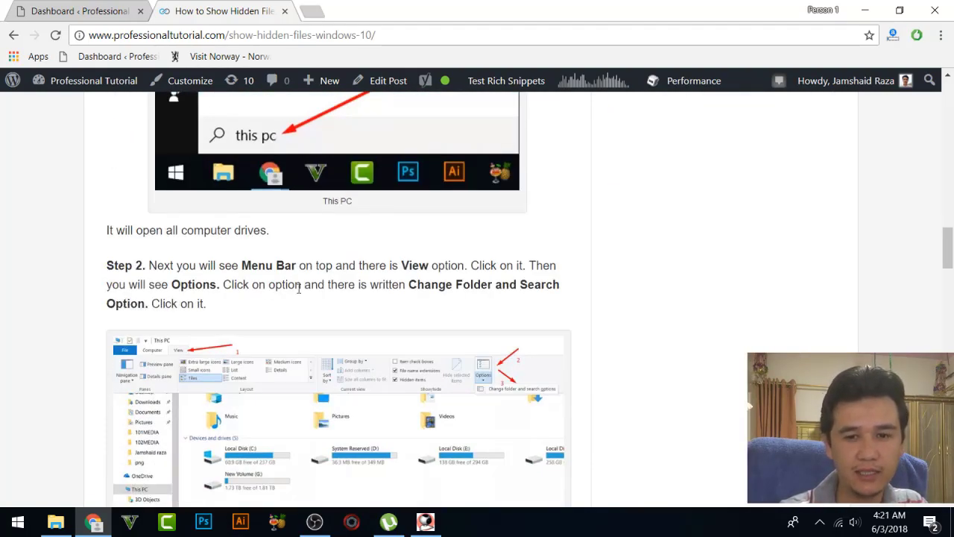